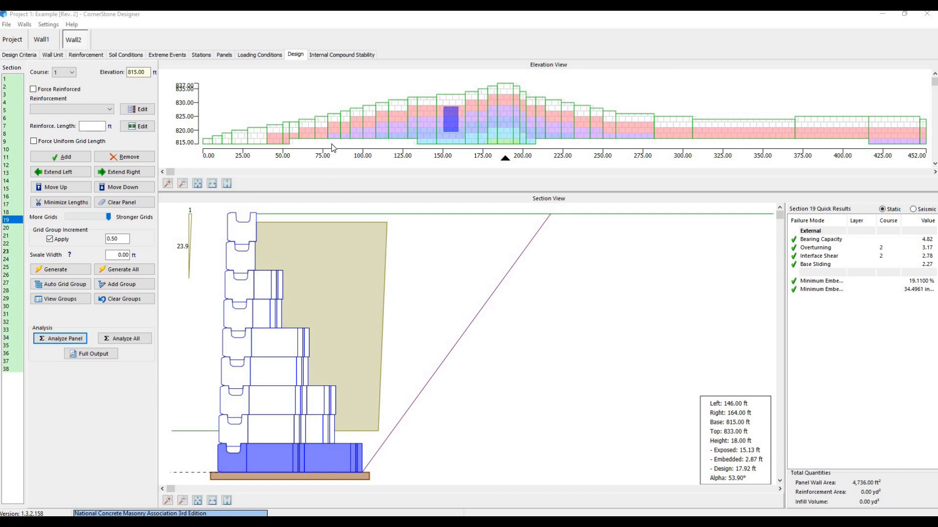
Start a PDF report and select Wall1 and Wall2 with all their stations.
left_click(7, 25)
left_click(30, 85)
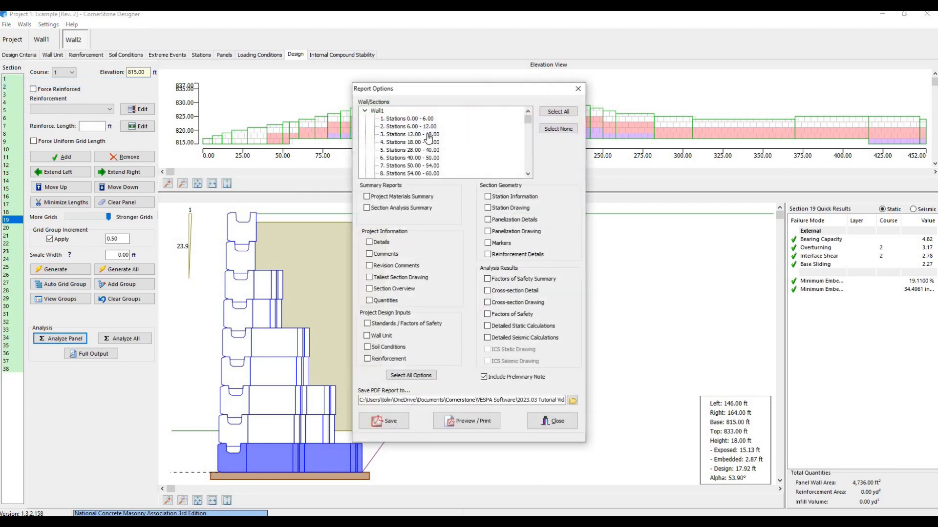
left_click(410, 143)
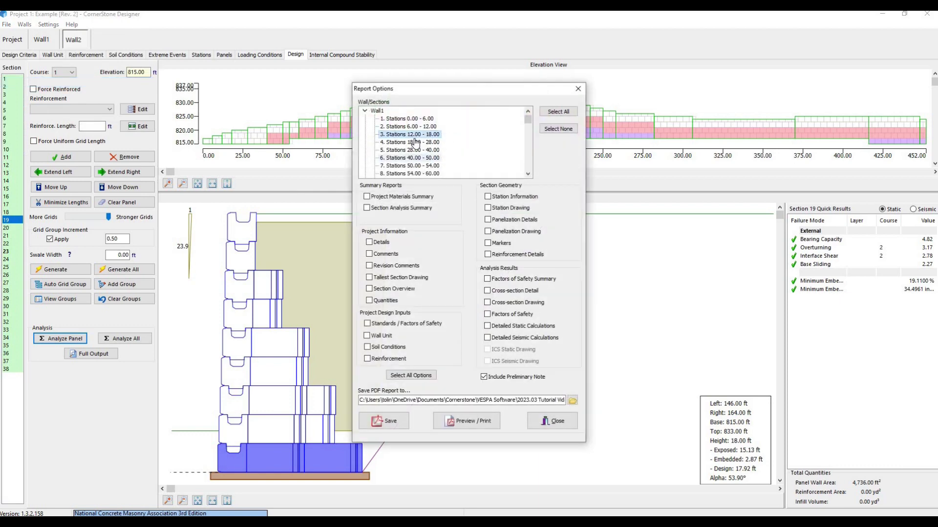
left_click(377, 111)
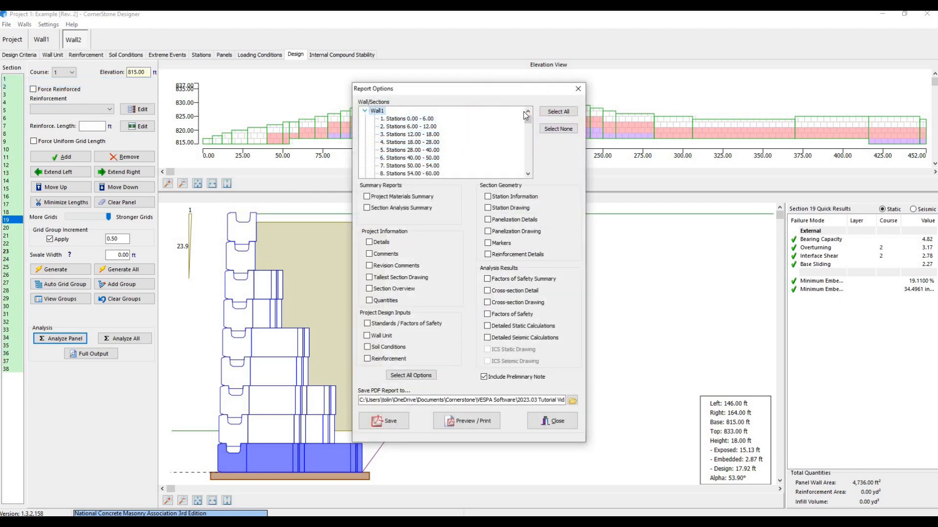
left_click(558, 112)
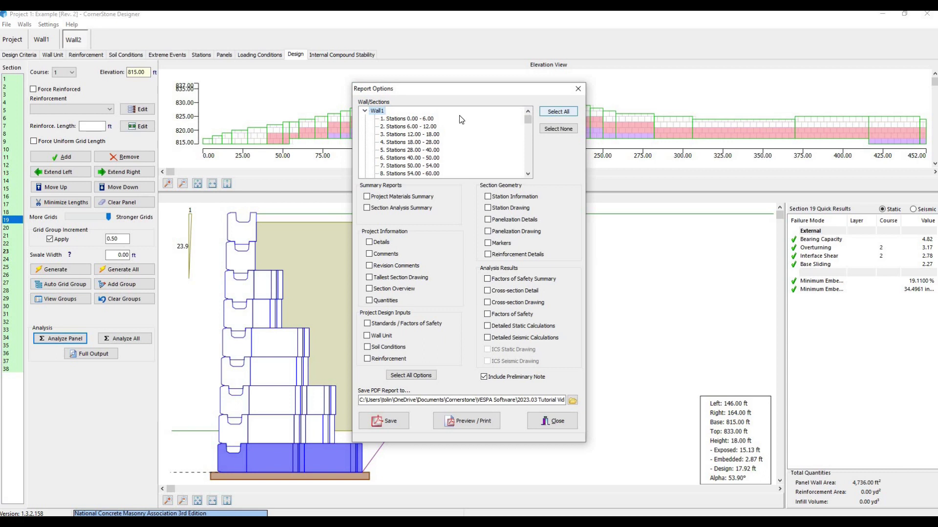
left_click(365, 111)
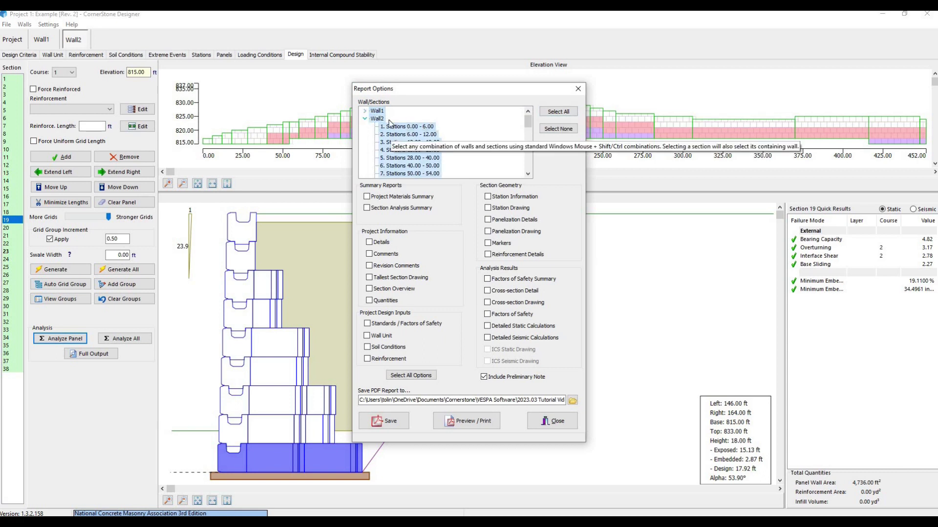
left_click(365, 119)
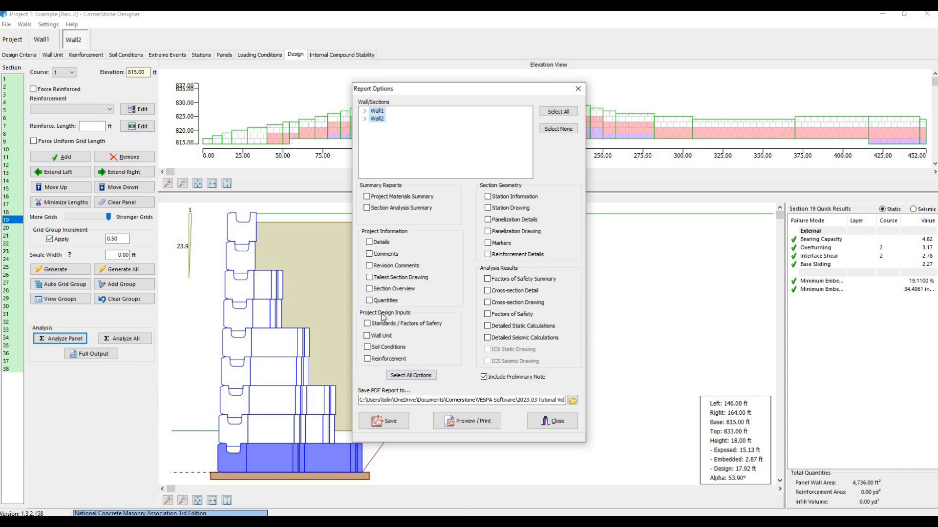
Include the Project Materials and Section Analysis summaries and generate the report preview.
left_click(391, 204)
left_click(367, 208)
left_click(480, 420)
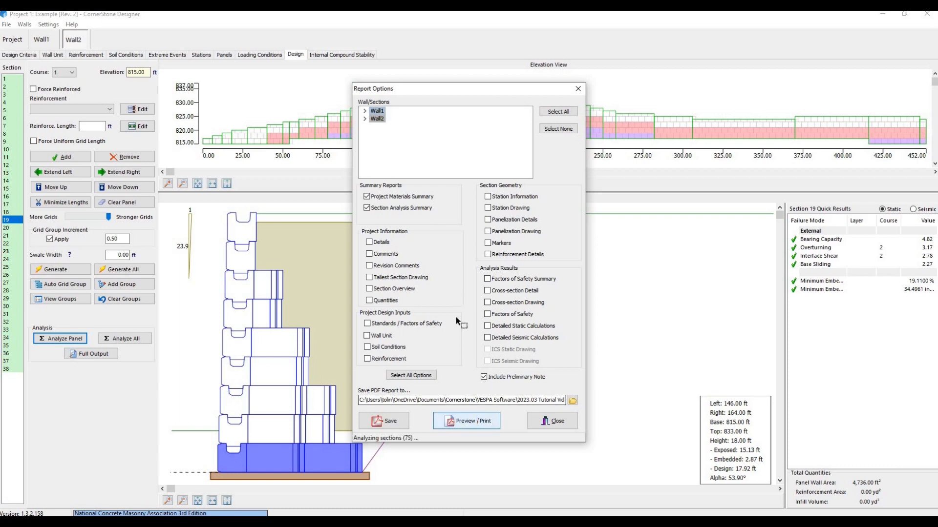
scroll(515, 272, "down", 2)
scroll(513, 271, "down", 3)
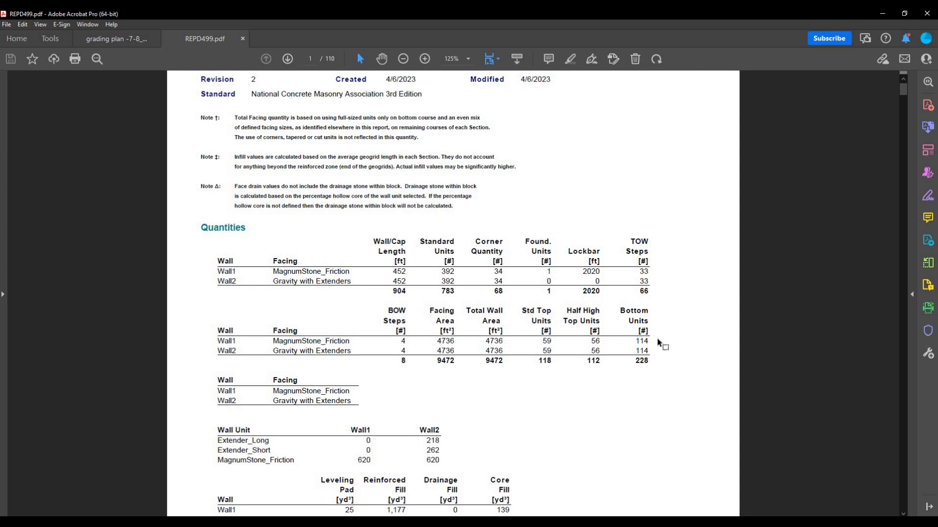
scroll(549, 336, "down", 2)
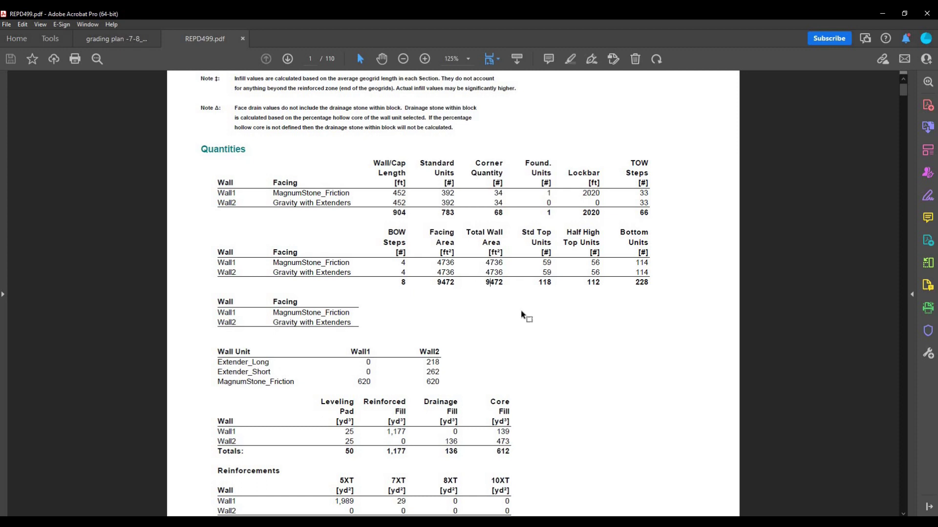
scroll(520, 316, "down", 2)
scroll(439, 352, "down", 1)
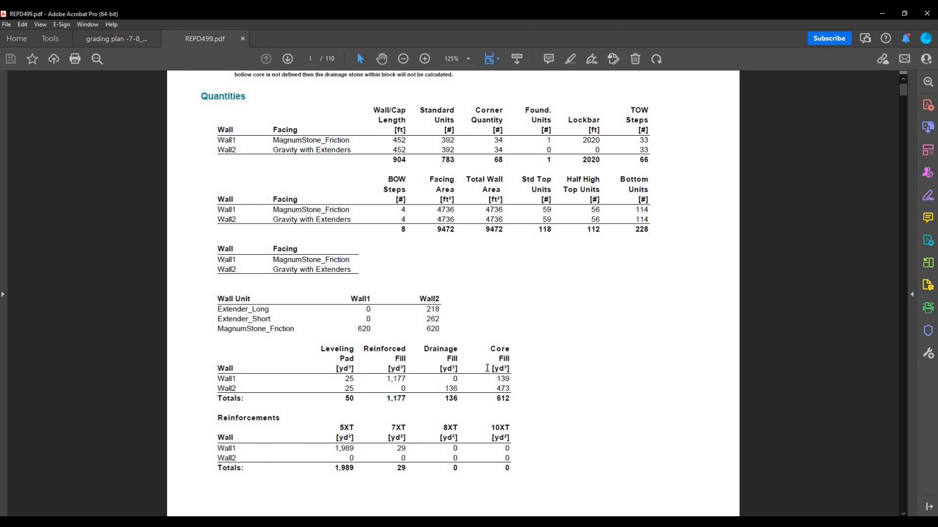
scroll(513, 341, "down", 3, "ctrl")
scroll(513, 336, "down", 2)
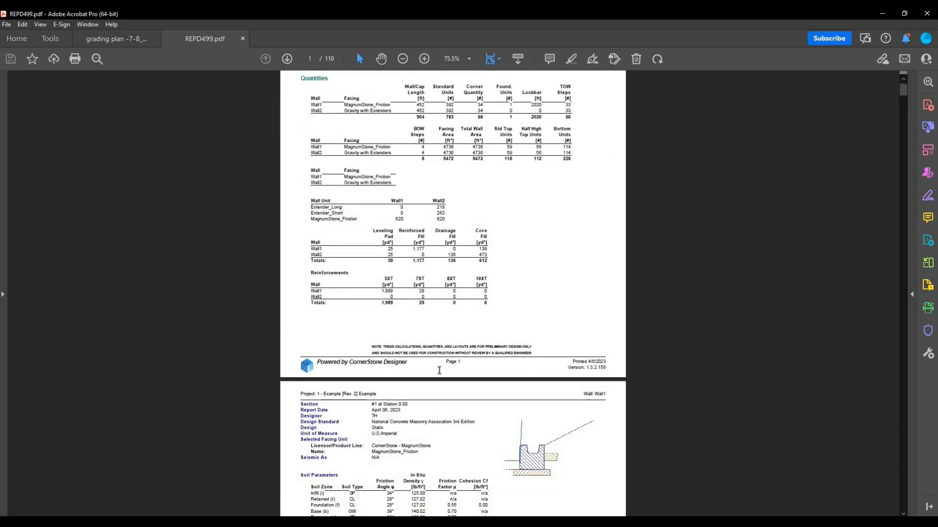
scroll(439, 370, "down", 4)
scroll(447, 381, "down", 4)
scroll(451, 388, "down", 4)
scroll(455, 393, "down", 4)
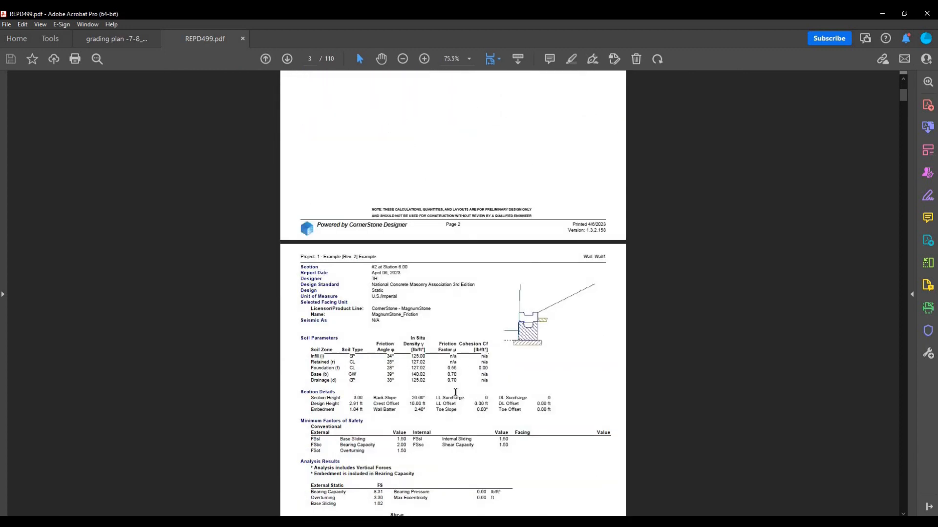
scroll(455, 393, "down", 4)
scroll(455, 394, "down", 4)
scroll(454, 394, "down", 4)
scroll(455, 390, "down", 4)
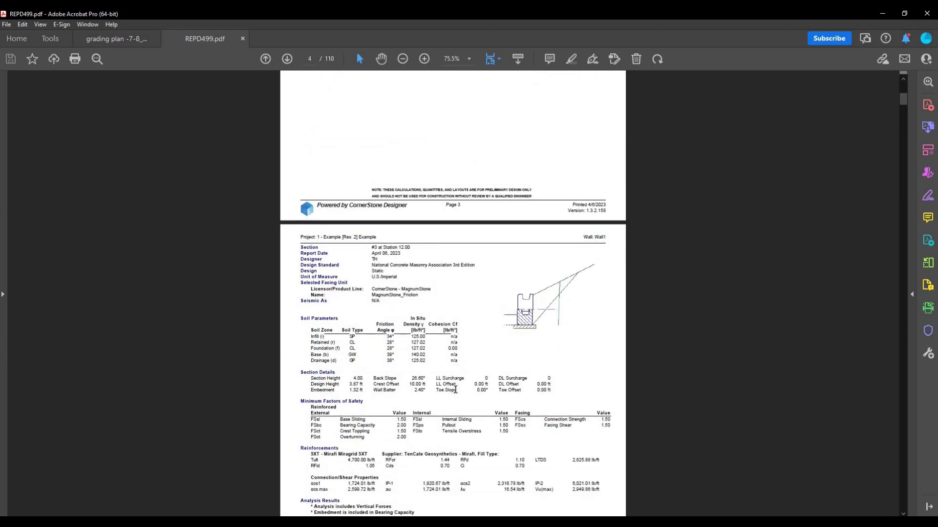
scroll(455, 390, "down", 3)
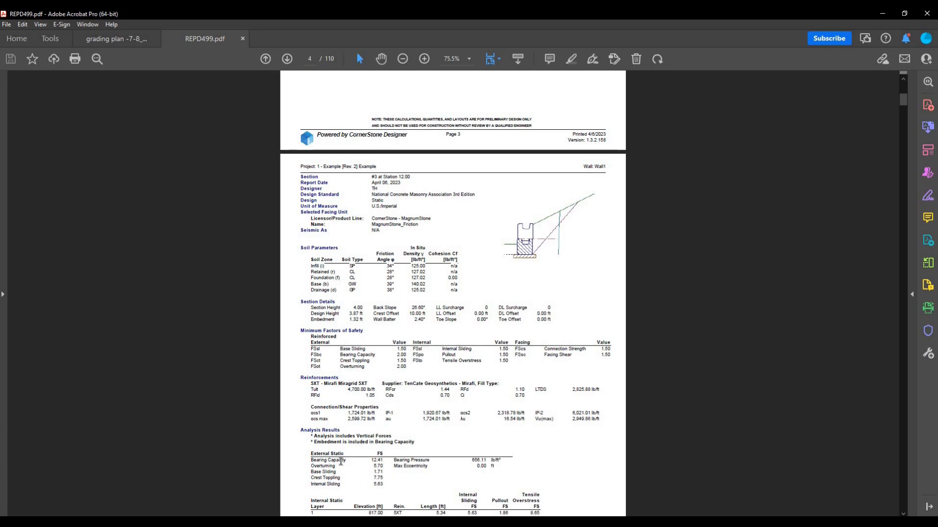
scroll(339, 480, "down", 1)
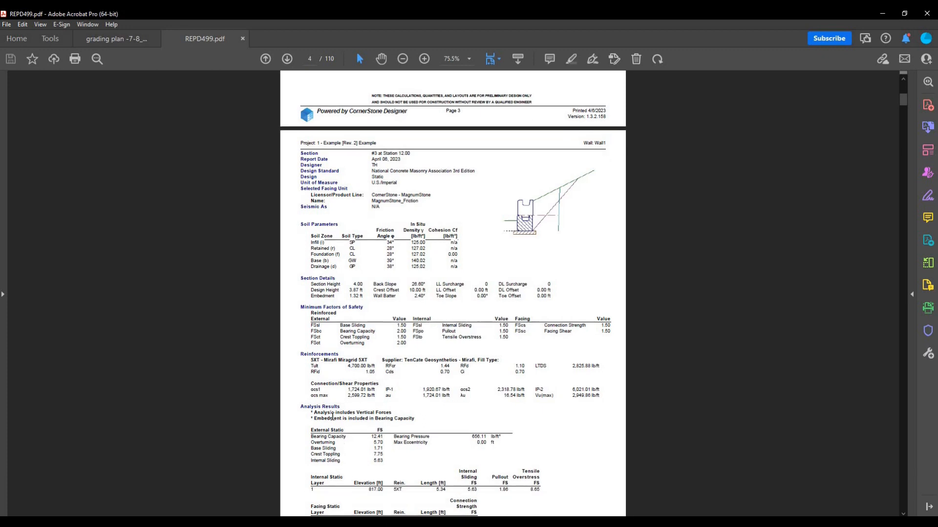
scroll(341, 455, "down", 1)
scroll(382, 429, "down", 1)
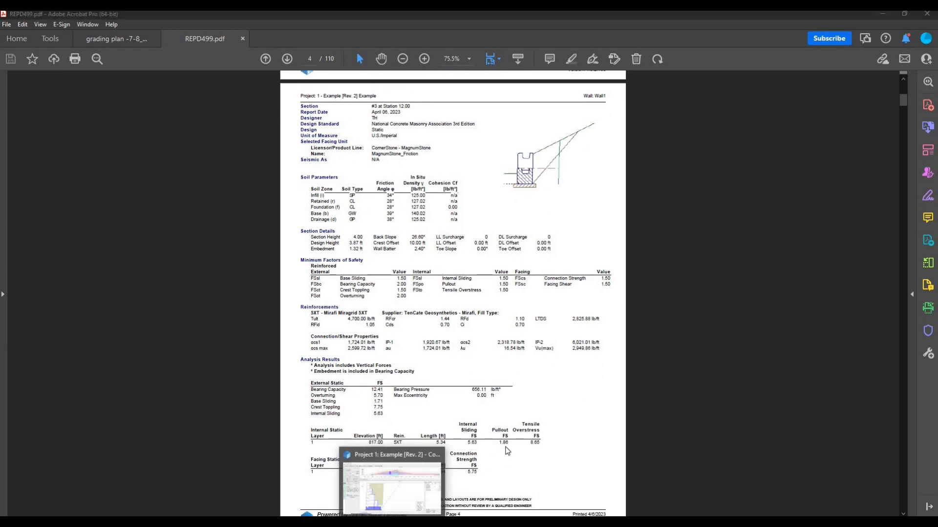
Return to CornerStone Designer's report options after reviewing the report in Acrobat.
left_click(393, 480)
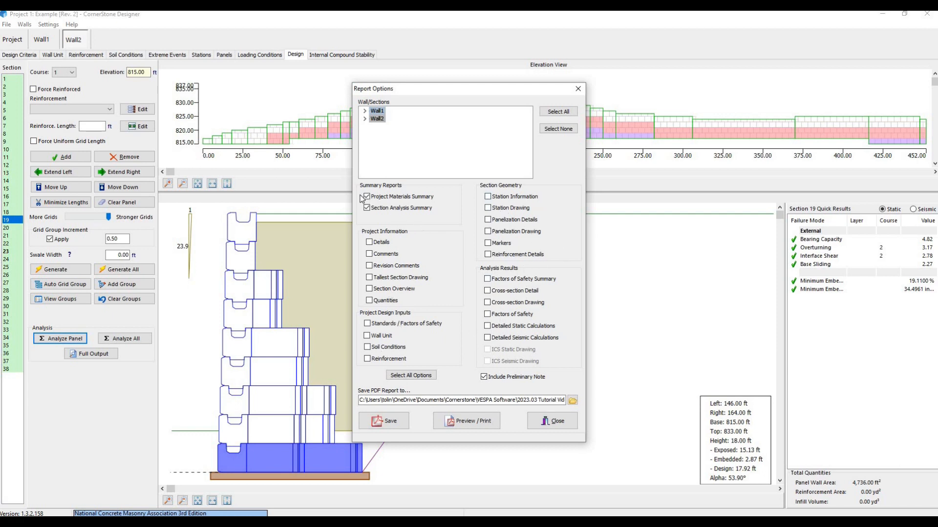
Swap the summaries for cross-section drawings and detailed static calculations and preview the second report.
left_click(366, 208)
left_click(488, 326)
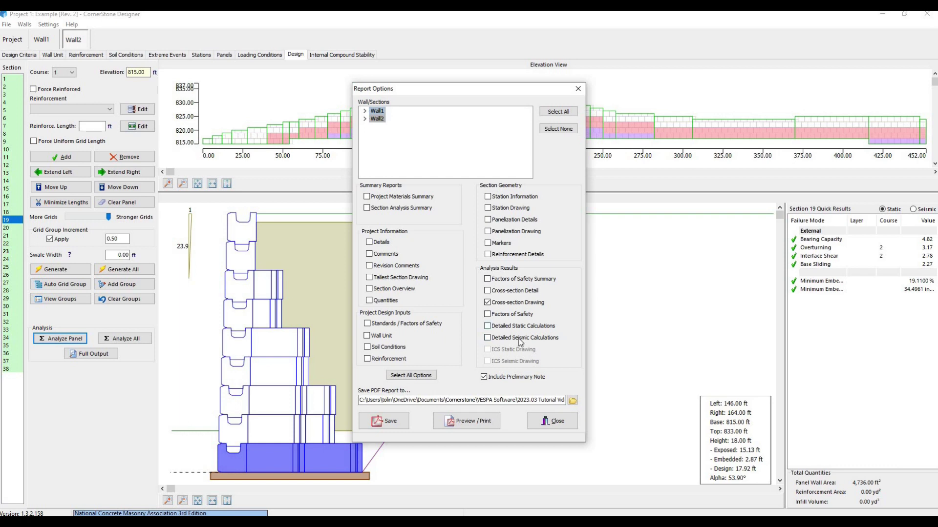
left_click(476, 421)
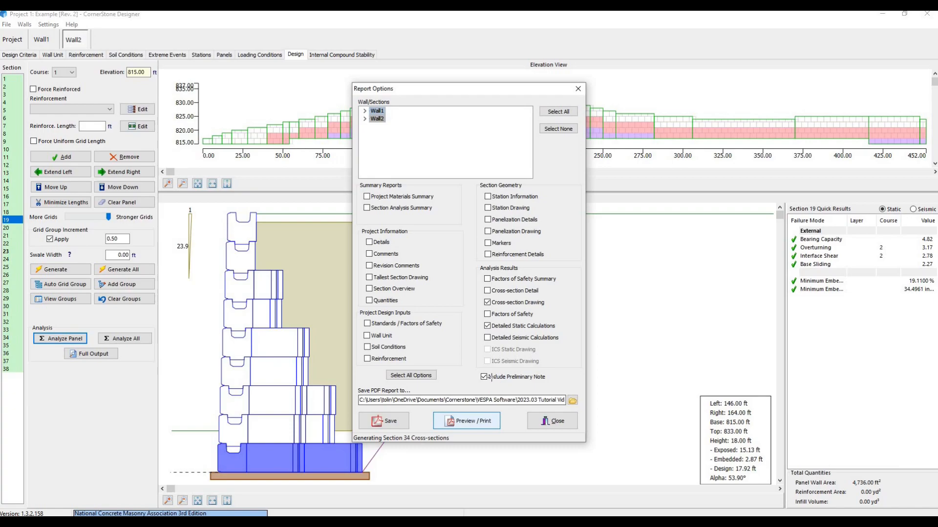
key("ctrl+0")
scroll(469, 281, "down", 3)
scroll(469, 293, "down", 3)
scroll(465, 329, "down", 3)
scroll(465, 330, "down", 3)
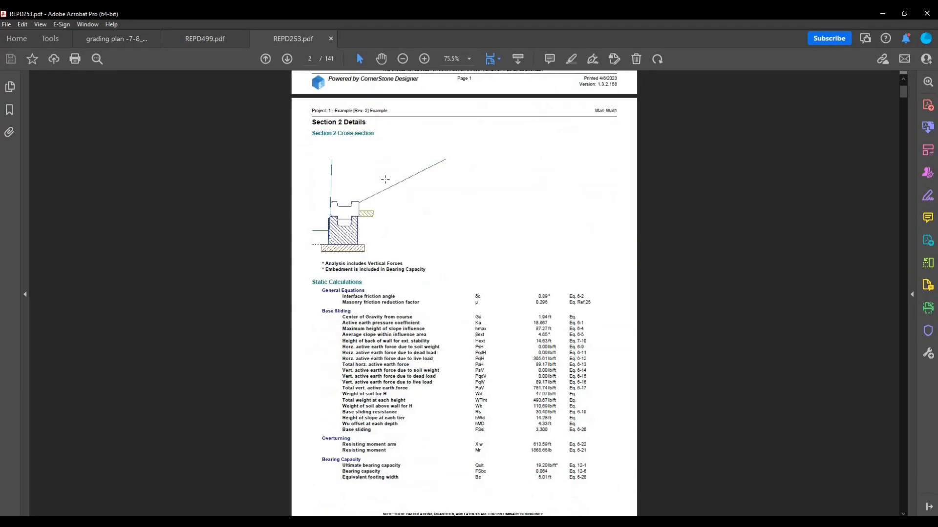
scroll(384, 180, "down", 2)
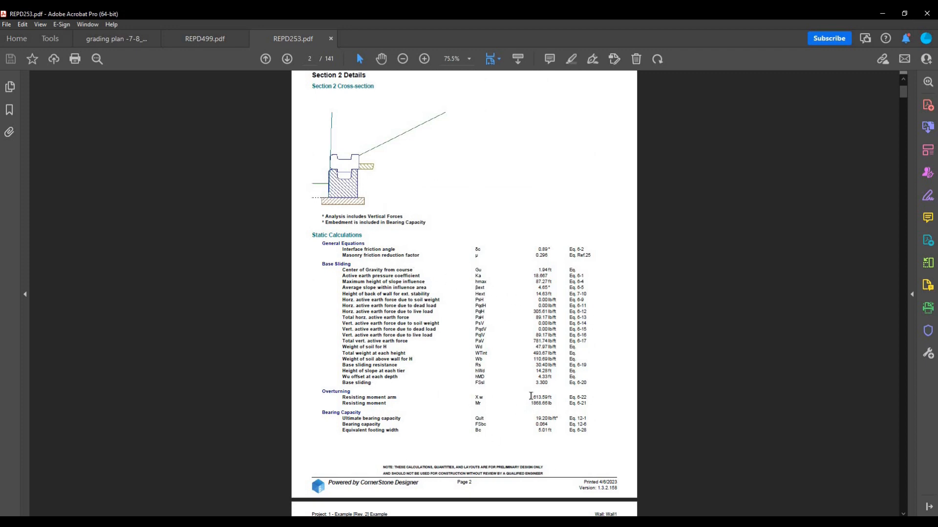
Pick out the 305.61 lb/ft live load force and the Eq. 6-12 reference in the calculations.
double_click(544, 281)
left_click_drag(533, 311, 557, 312)
double_click(579, 311)
scroll(609, 318, "down", 5)
scroll(608, 319, "down", 5)
scroll(608, 319, "down", 4)
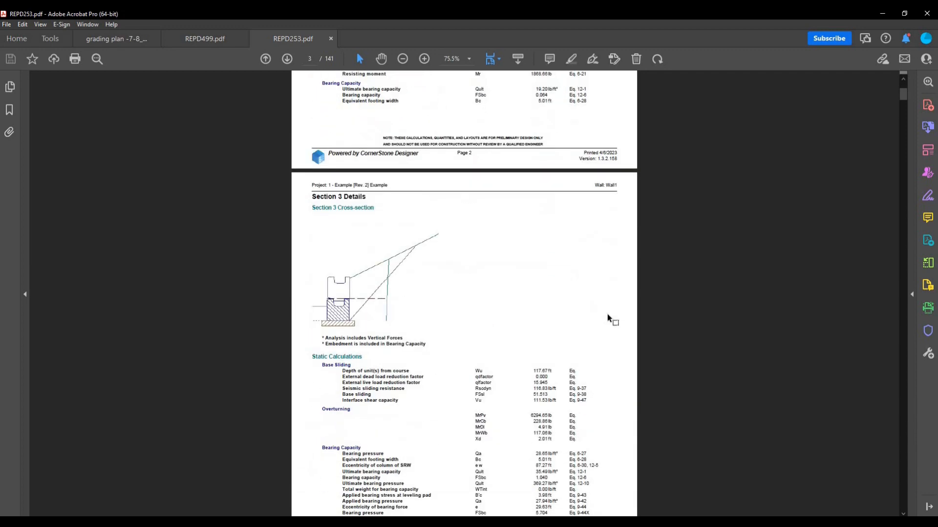
scroll(608, 318, "down", 5)
scroll(608, 319, "down", 5)
scroll(608, 319, "down", 4)
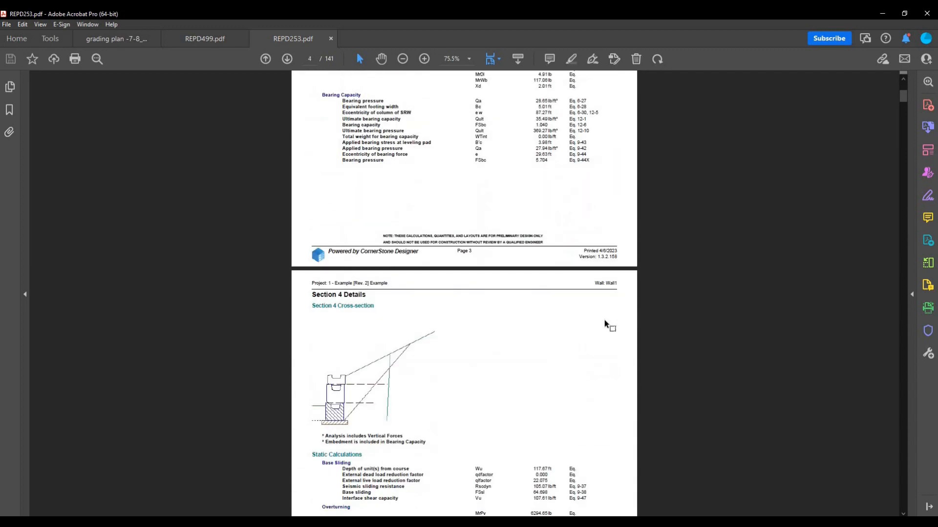
scroll(607, 324, "down", 3)
scroll(607, 324, "down", 3)
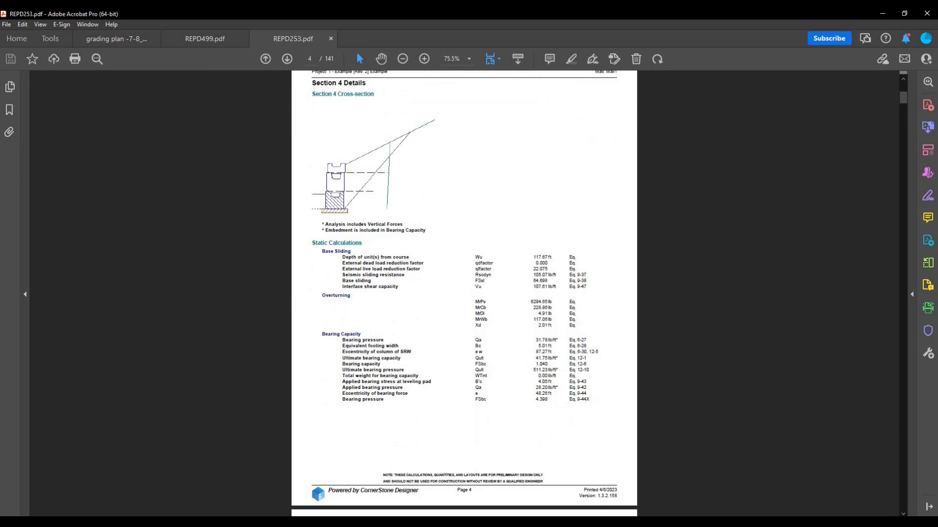
Return to CornerStone Designer, close Report Options and bring up the File commands.
key("alt+Tab")
left_click(551, 423)
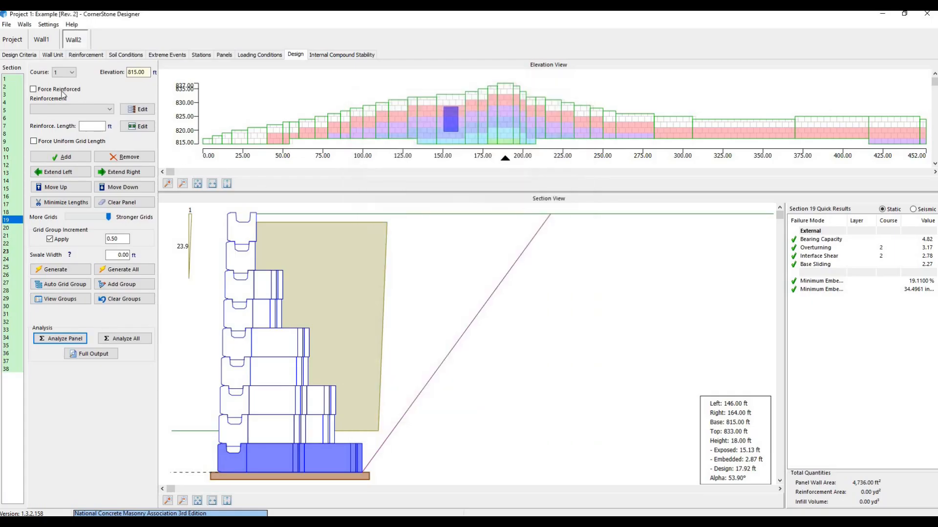
left_click(7, 24)
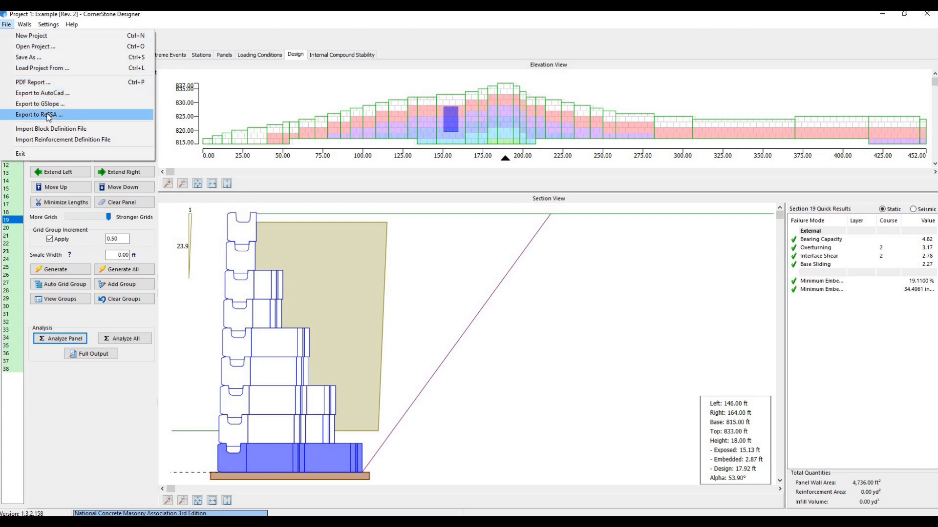
Export Wall1 with only the elevation view included as a DXF and open it.
left_click(40, 92)
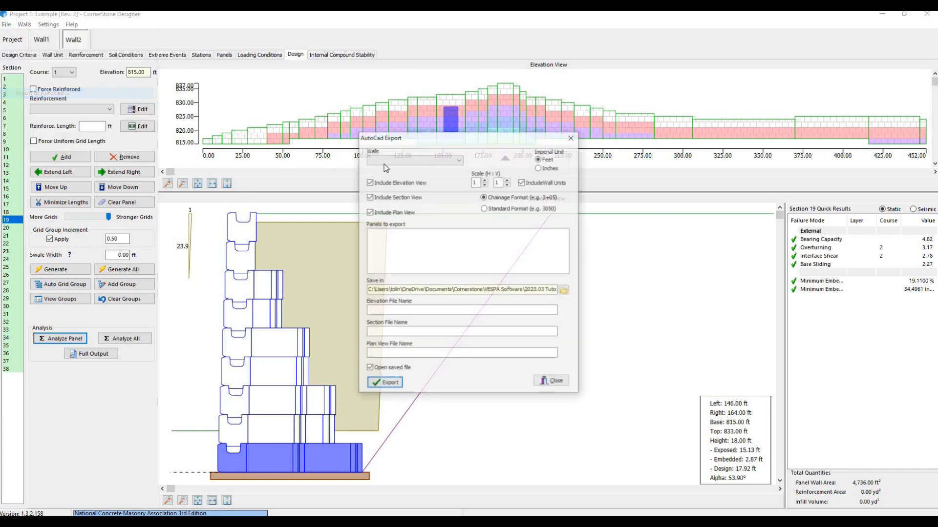
left_click(414, 159)
left_click(380, 167)
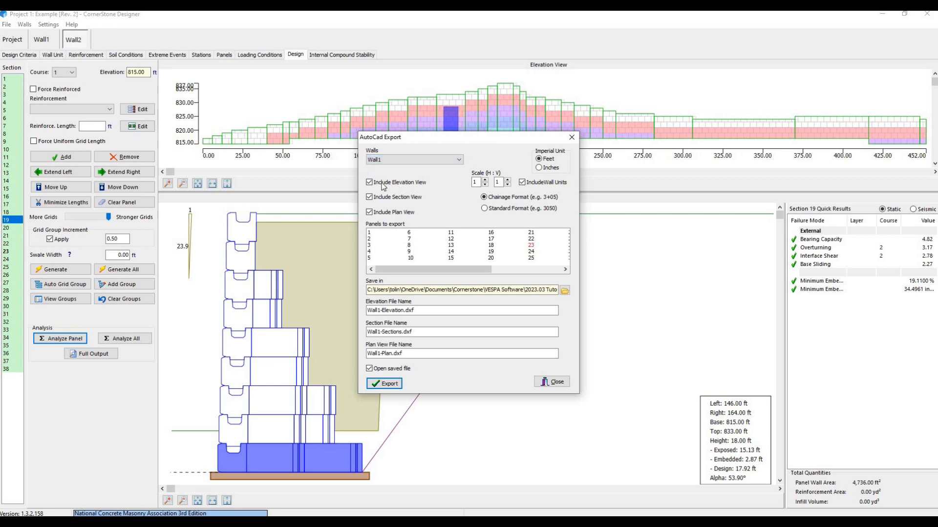
left_click(370, 212)
left_click(384, 383)
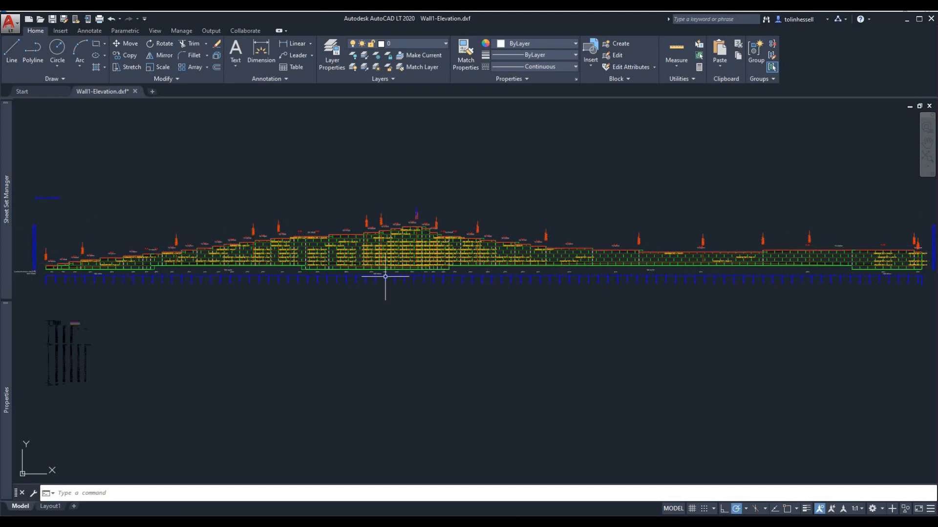
scroll(322, 275, "up", 1)
scroll(275, 275, "up", 2)
scroll(275, 274, "up", 1)
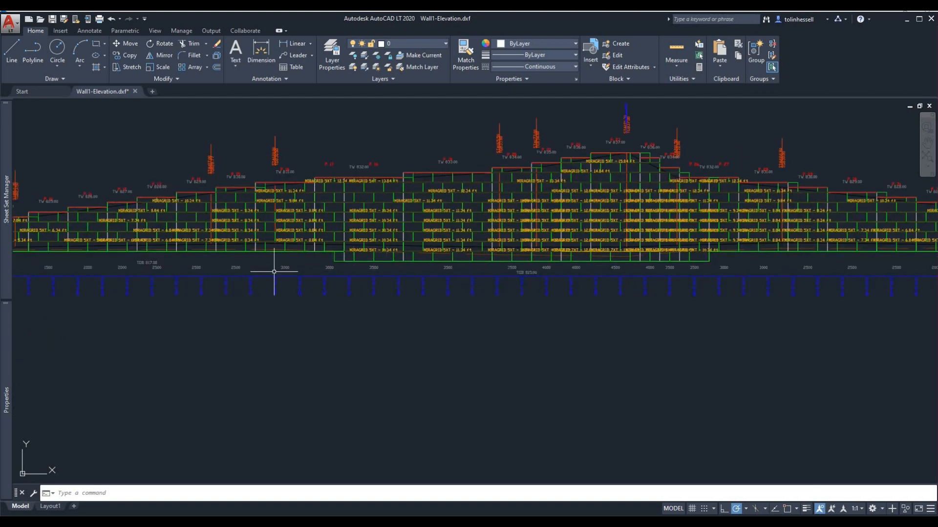
scroll(147, 183, "up", 1)
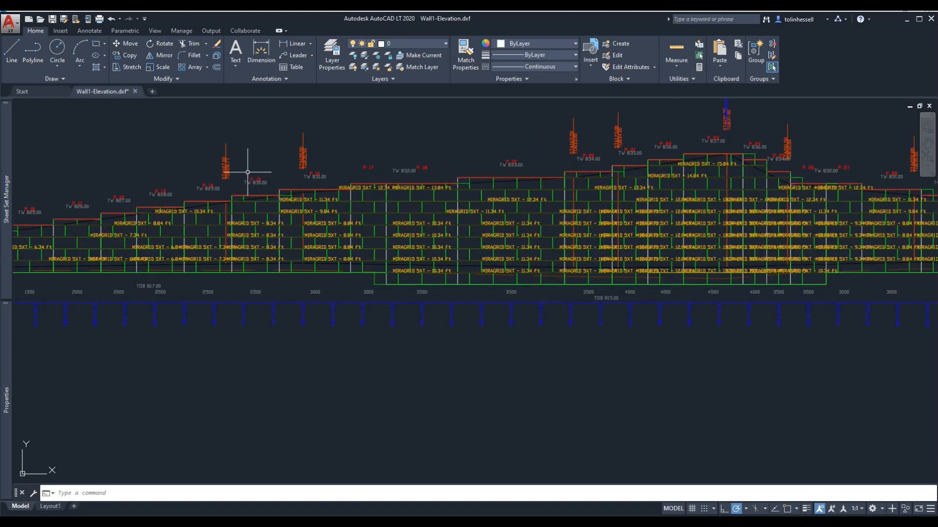
scroll(272, 189, "up", 1)
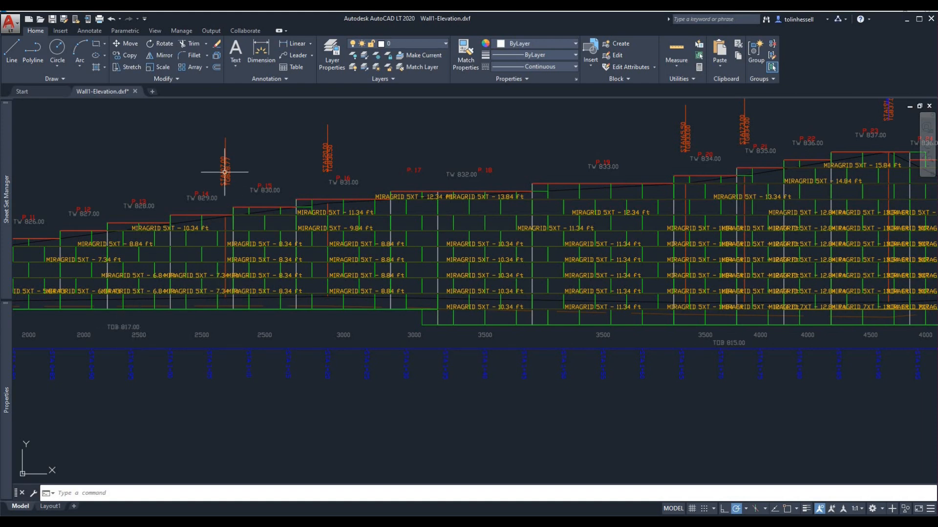
Pan the Wall1 elevation, then export Wall2's elevation as a DXF and open it.
left_click_drag(505, 139, 360, 209)
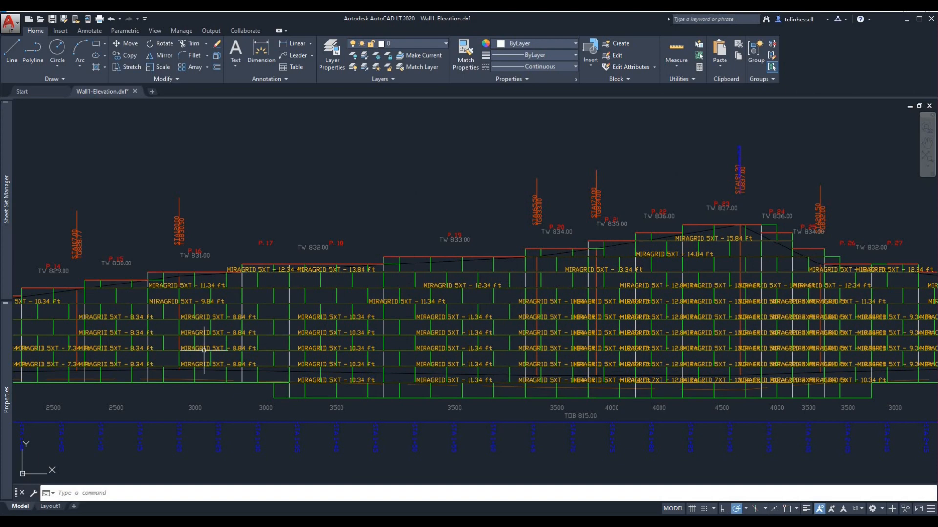
scroll(205, 351, "up", 1)
scroll(336, 254, "down", 2)
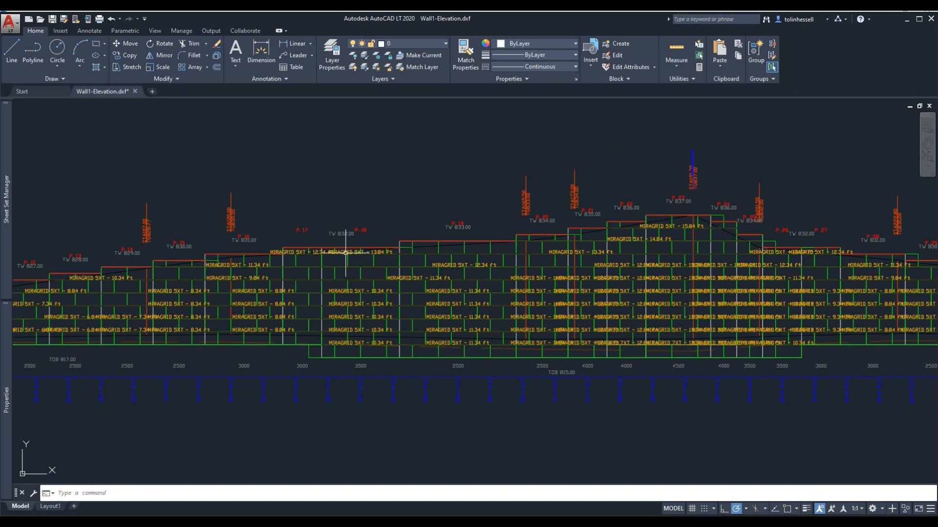
scroll(336, 254, "down", 2)
scroll(271, 286, "down", 2)
scroll(268, 257, "down", 1)
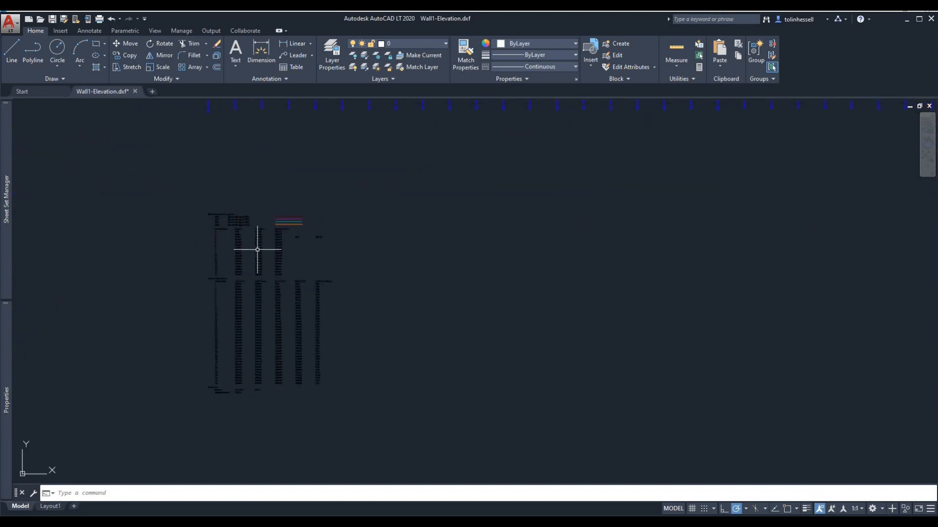
scroll(220, 253, "up", 2)
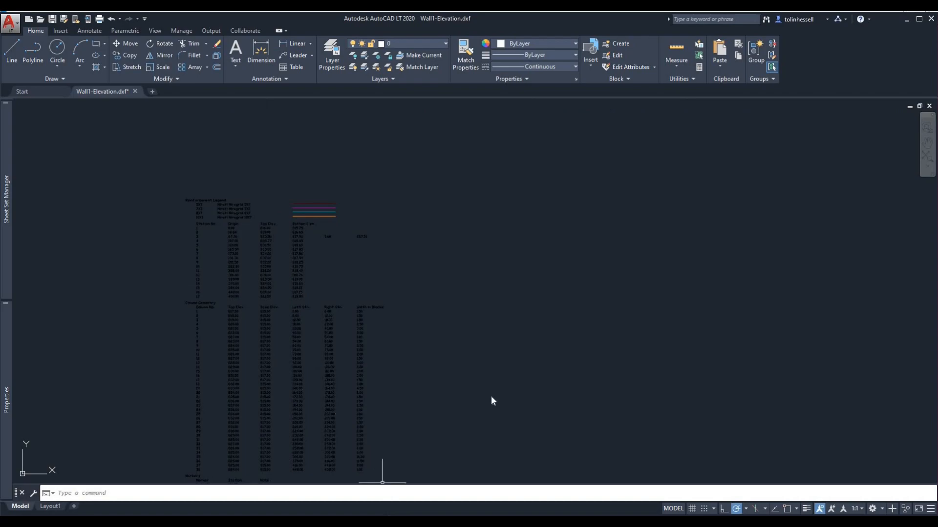
key("alt+Tab")
left_click(384, 167)
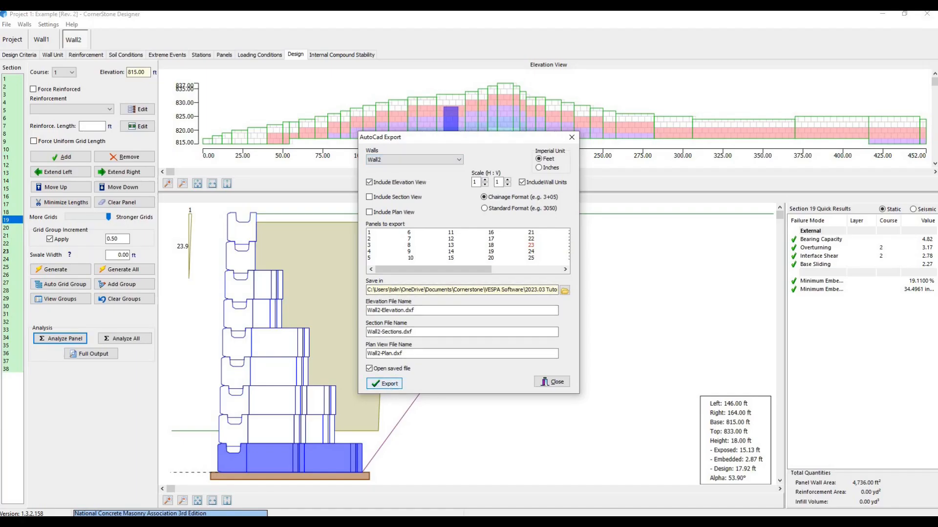
left_click(385, 383)
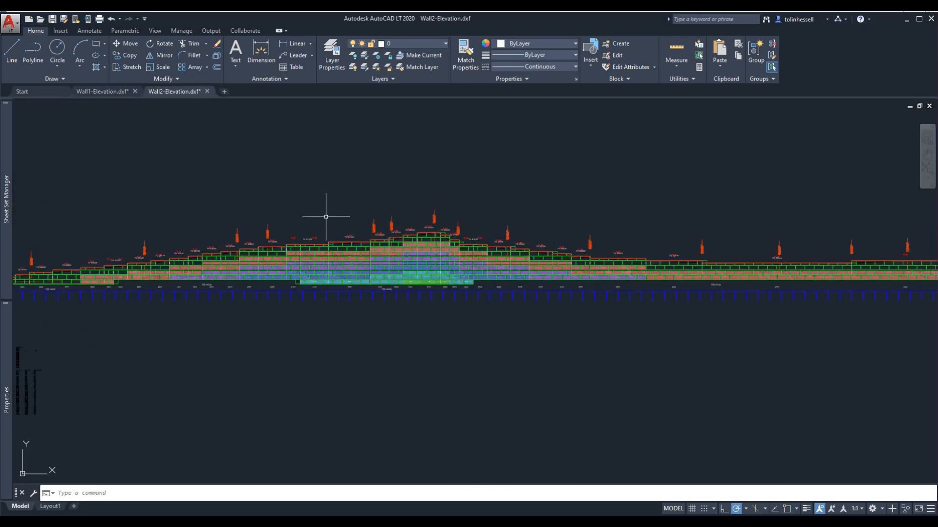
scroll(403, 235, "up", 1)
scroll(448, 259, "up", 1)
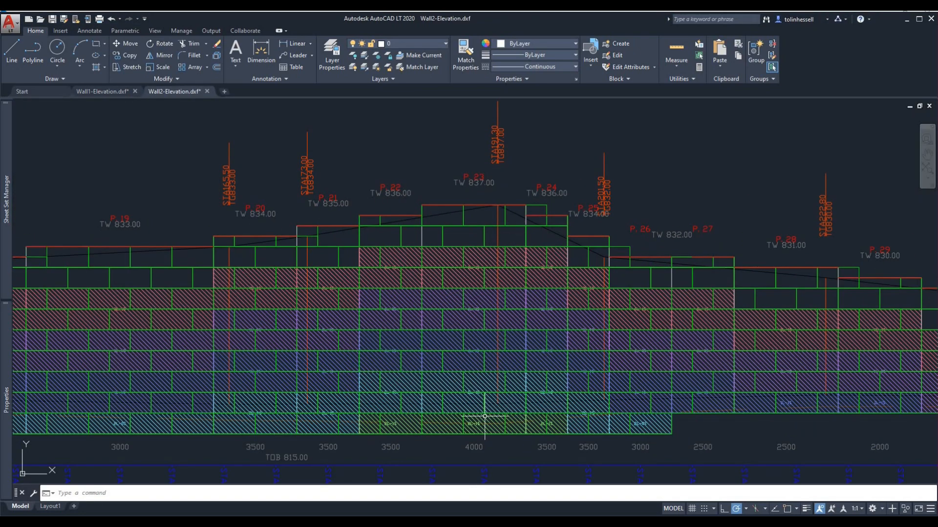
scroll(298, 241, "up", 2)
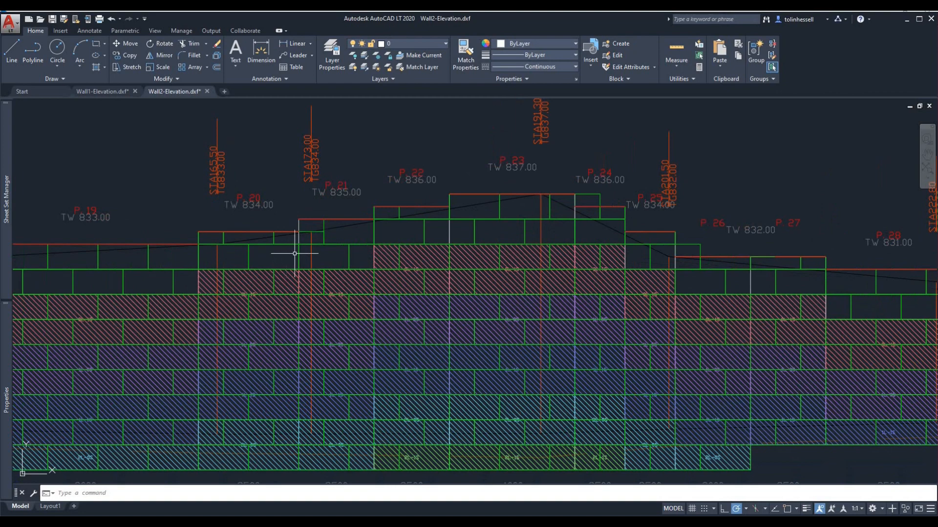
scroll(308, 234, "up", 1)
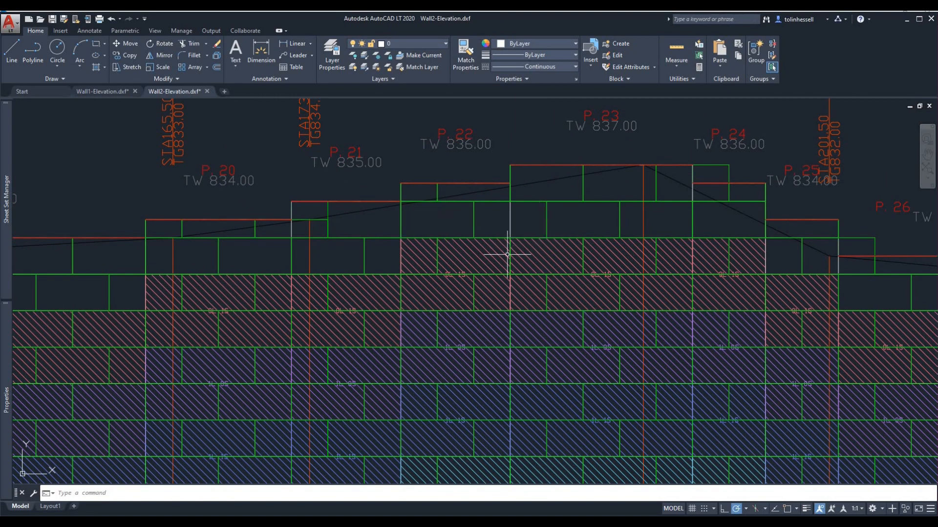
scroll(490, 277, "up", 3)
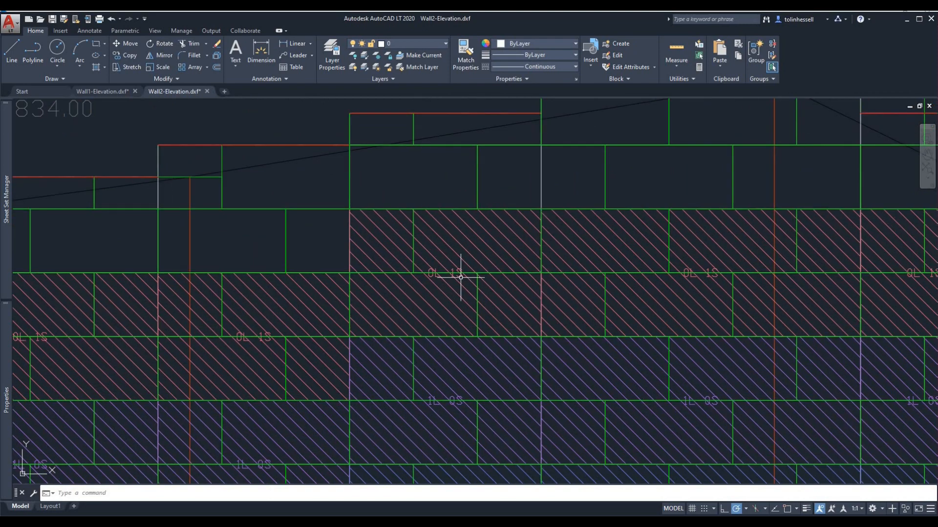
Select the 0L-1S, 1L-0S and 2L-1S course labels on Wall2's hatched blocks.
left_click(449, 273)
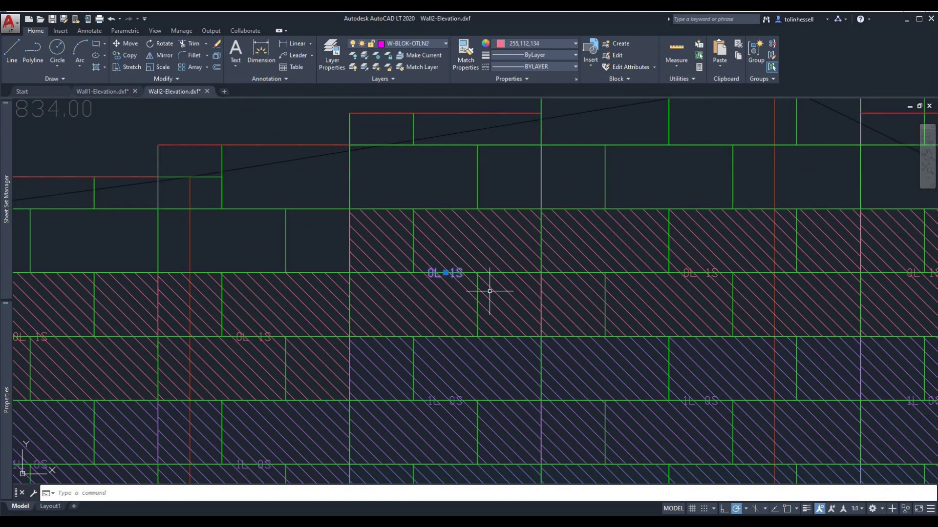
middle_click(503, 389)
scroll(472, 290, "down", 1)
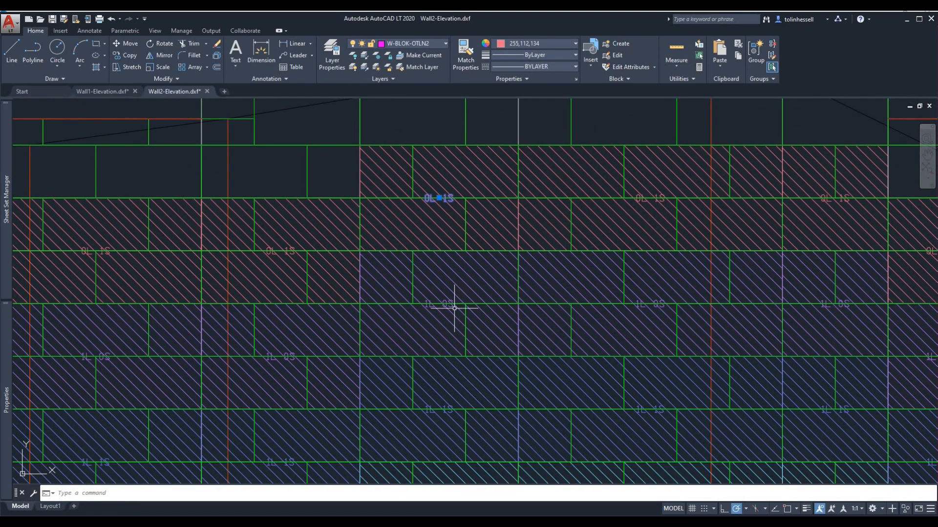
left_click(440, 303)
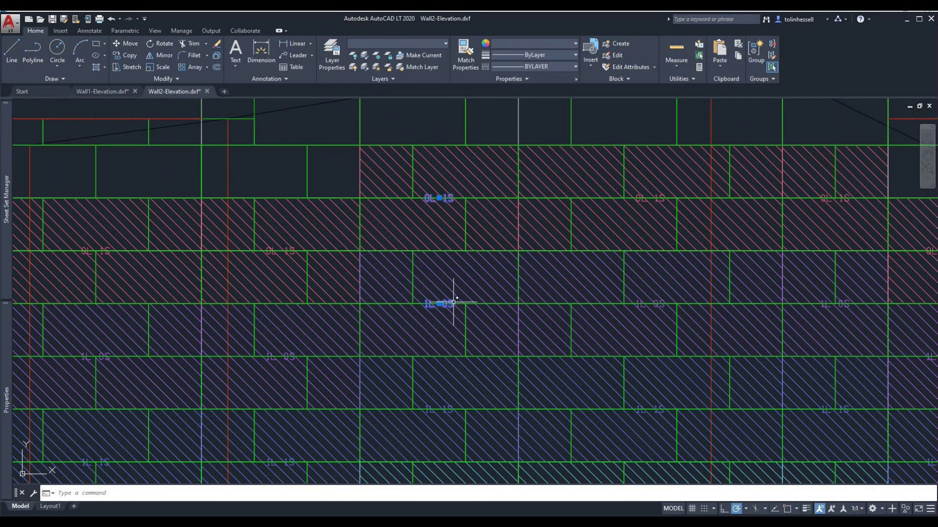
middle_click(495, 412)
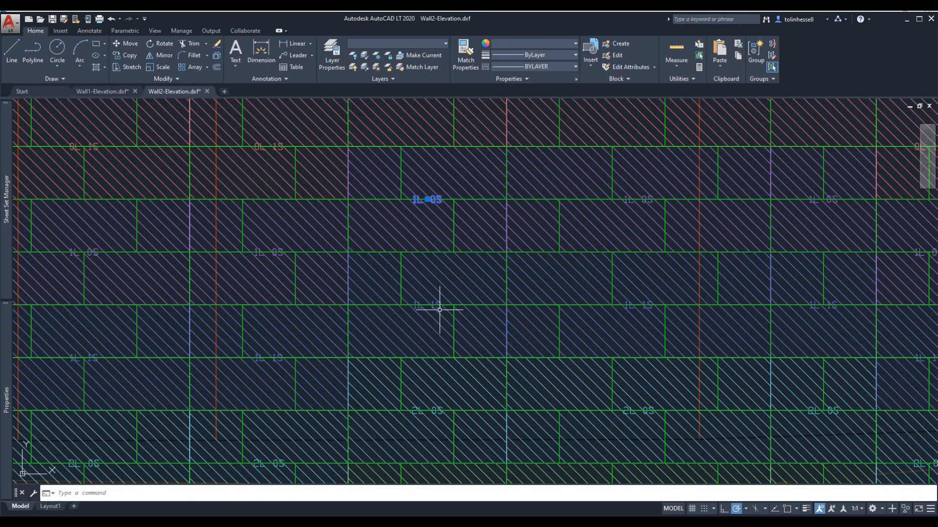
scroll(452, 337, "down", 1)
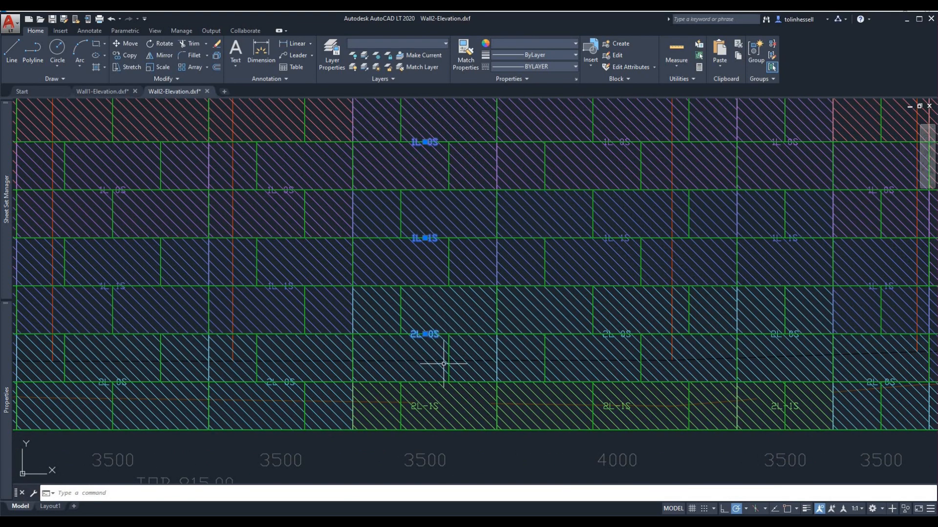
left_click(434, 403)
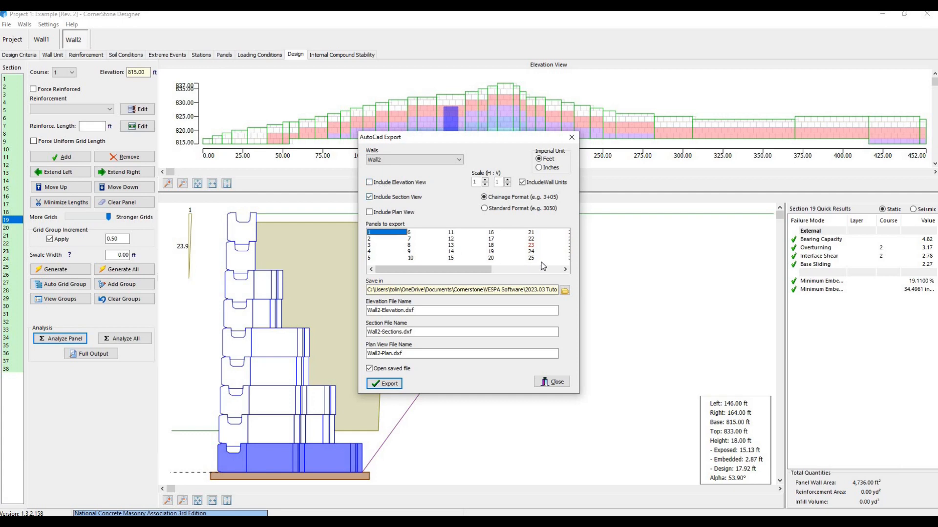
Export section views of all Wall1 panels as a DXF and open it.
left_click(458, 160)
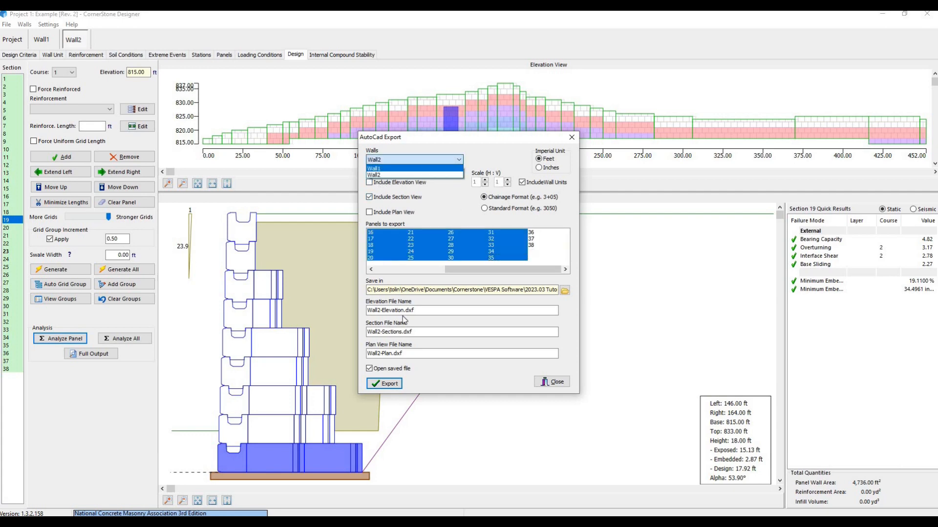
left_click(374, 168)
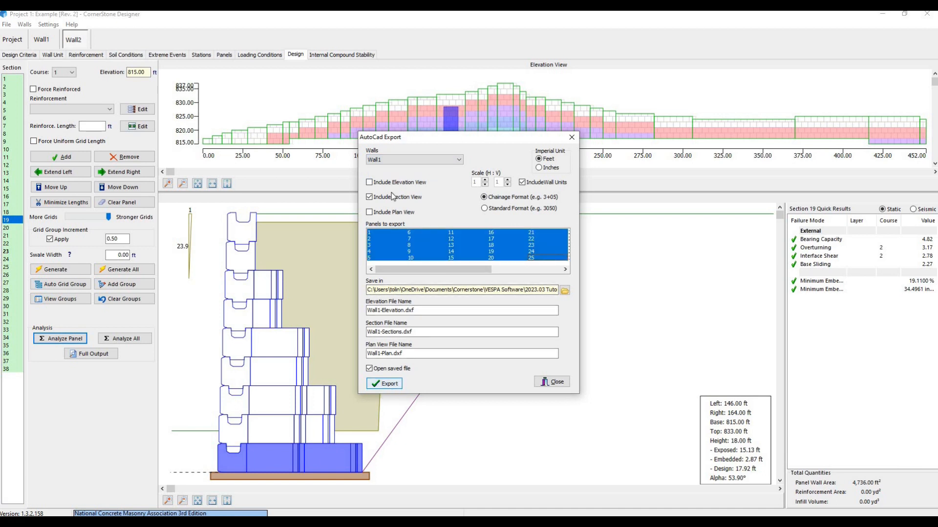
left_click(384, 384)
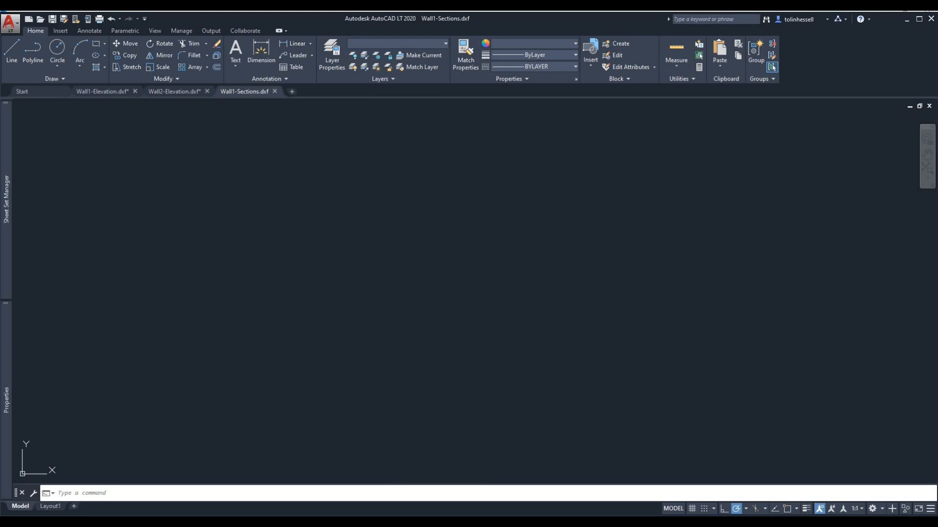
scroll(220, 249, "up", 3)
scroll(220, 293, "up", 3)
scroll(285, 286, "up", 2)
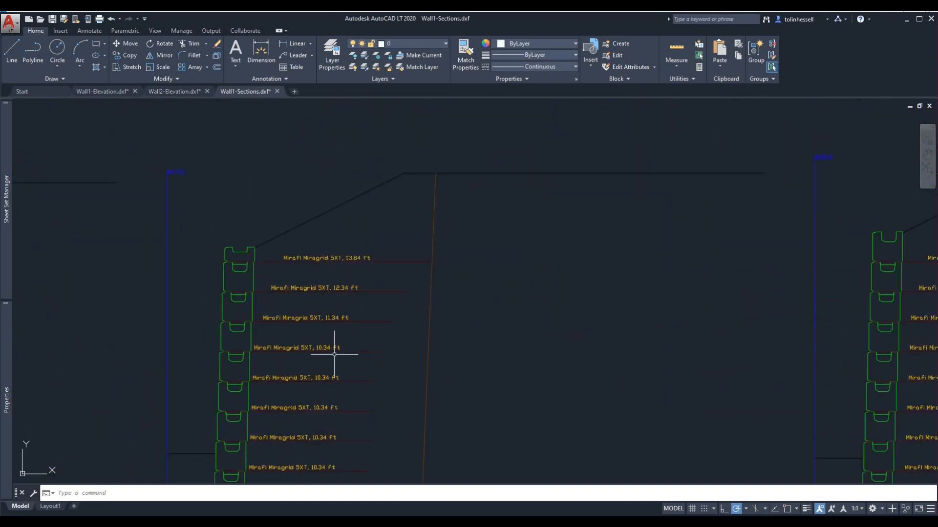
left_click_drag(325, 410, 335, 349)
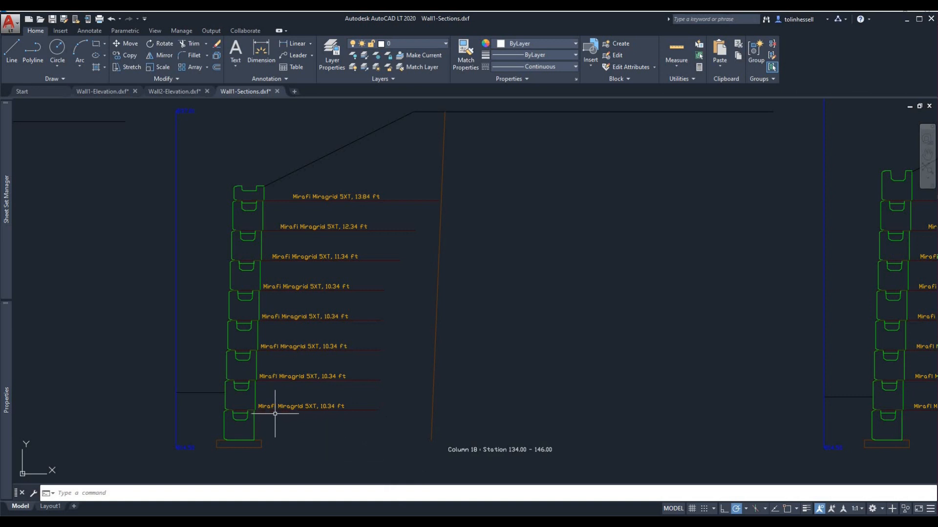
scroll(275, 415, "down", 2)
scroll(279, 417, "down", 2)
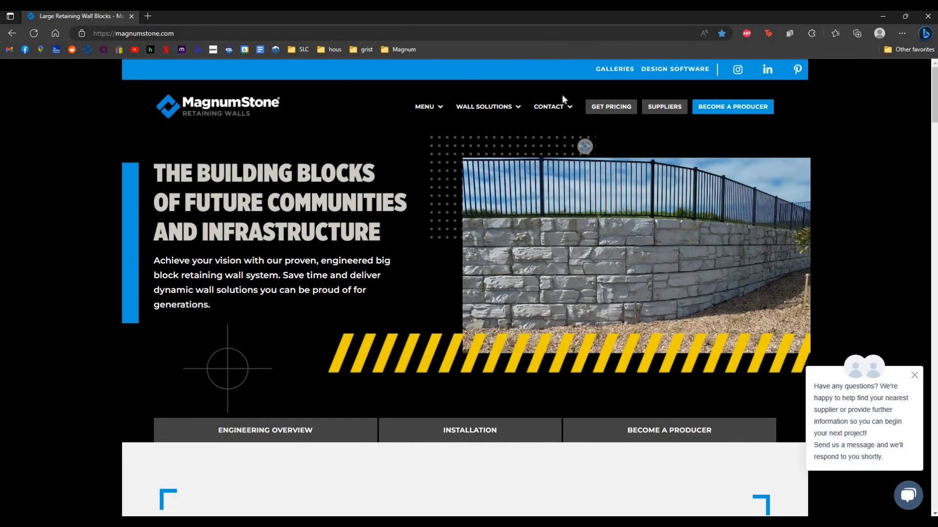
mouse_move(553, 107)
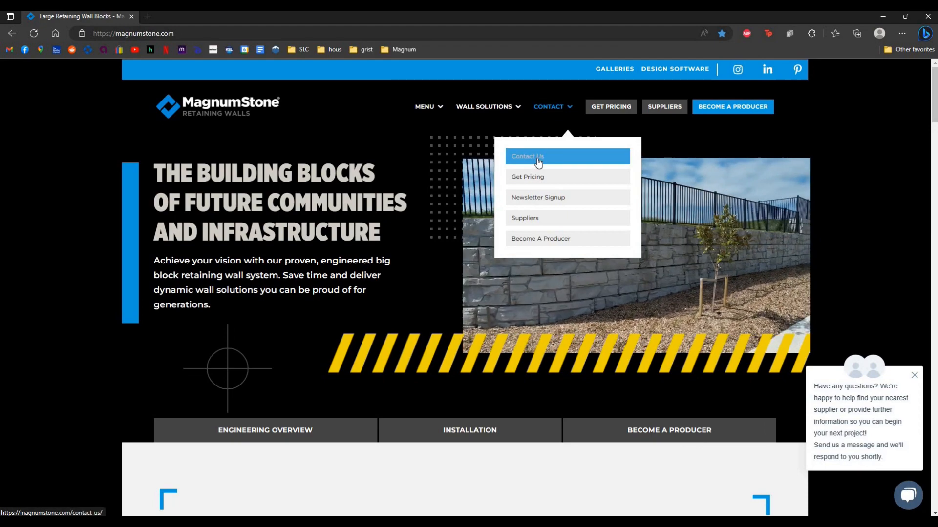
Go to the MagnumStone Contact Us page from the site menu.
left_click(537, 158)
scroll(452, 272, "down", 3)
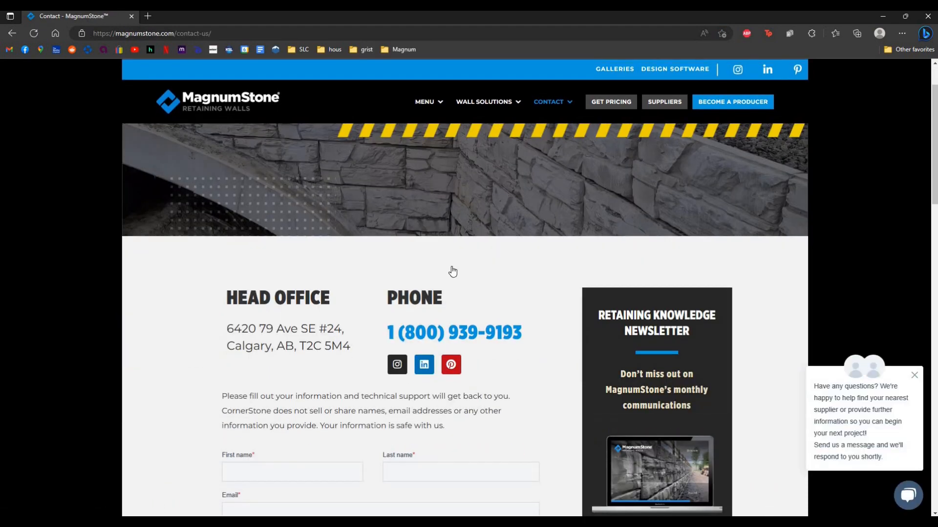
scroll(452, 272, "down", 2)
scroll(421, 311, "down", 2)
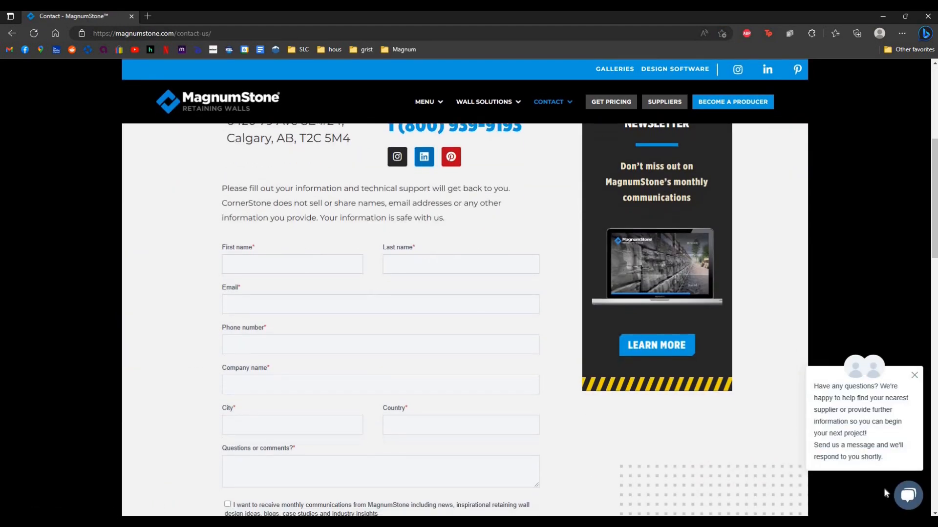